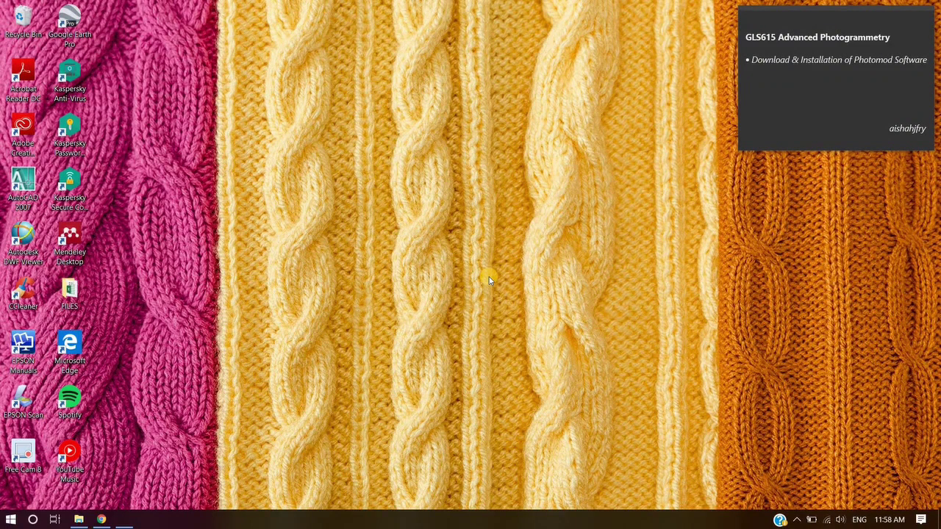
- Launch Google Chrome from the taskbar to get a new tab
{"action": "left_click", "coordinate": [103, 519]}
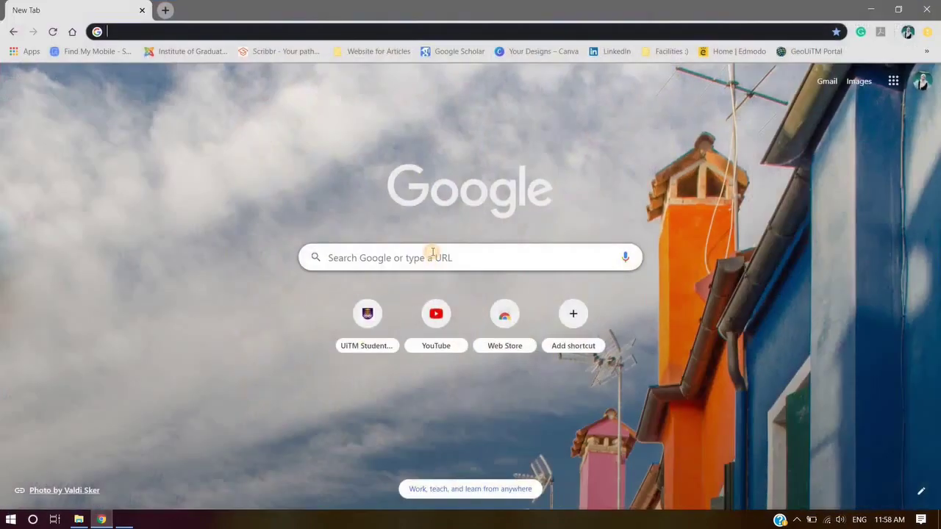
- Search Google for 'RACURS' and open the en.racurs.ru PHOTOMOD result
{"action": "left_click", "coordinate": [433, 252]}
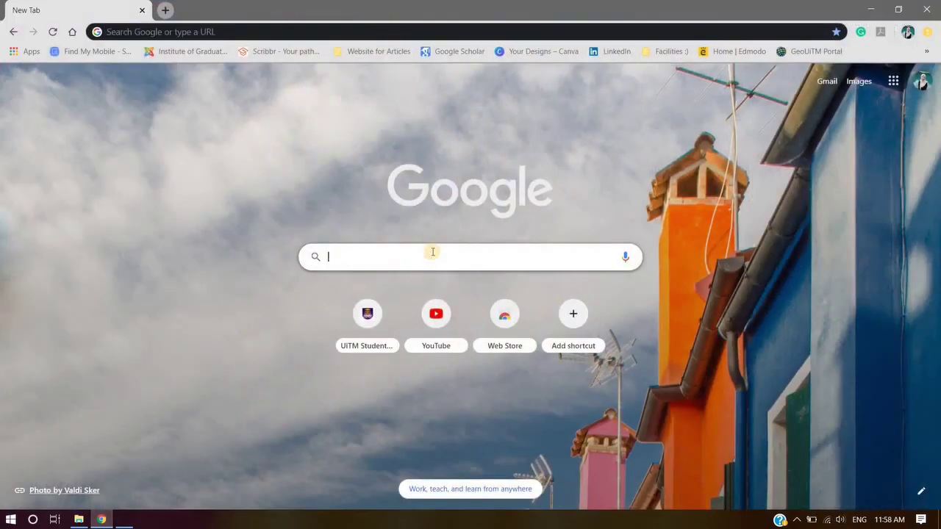
{"action": "type", "text": "RACURS"}
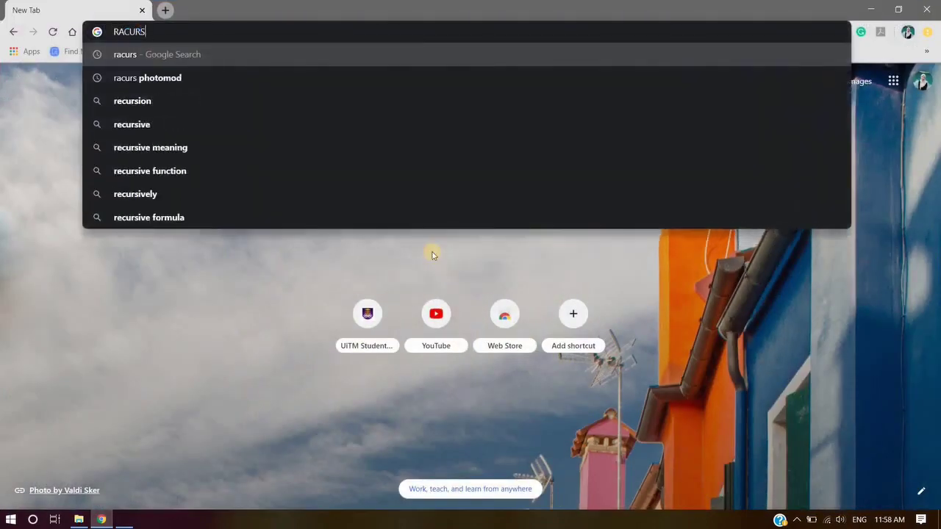
{"action": "key", "text": "Return"}
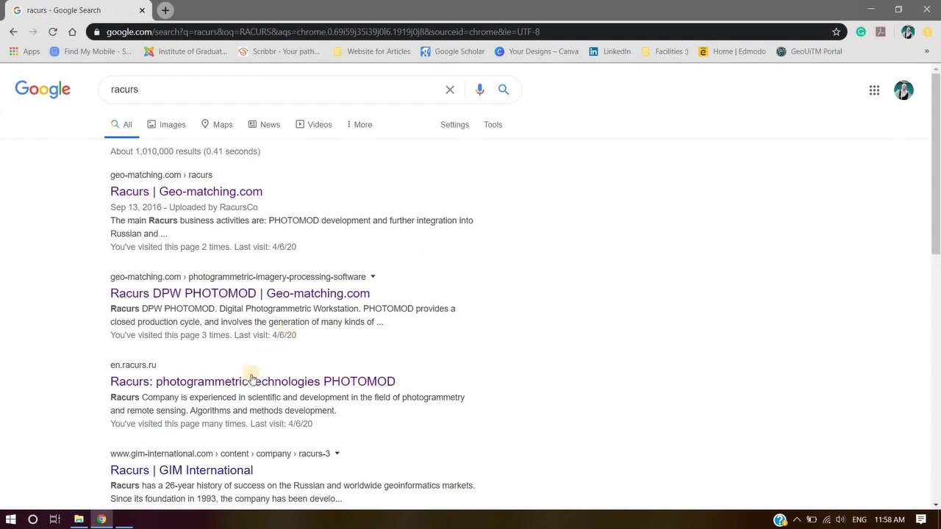
{"action": "left_click", "coordinate": [247, 384]}
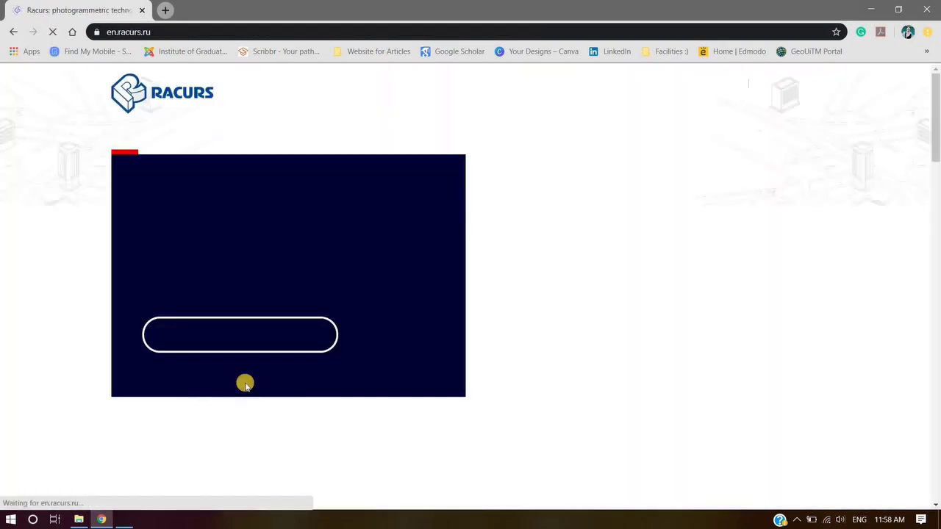
- Open the PHOTOMOD Lite product page under Products and go to the registration form
{"action": "mouse_move", "coordinate": [226, 150]}
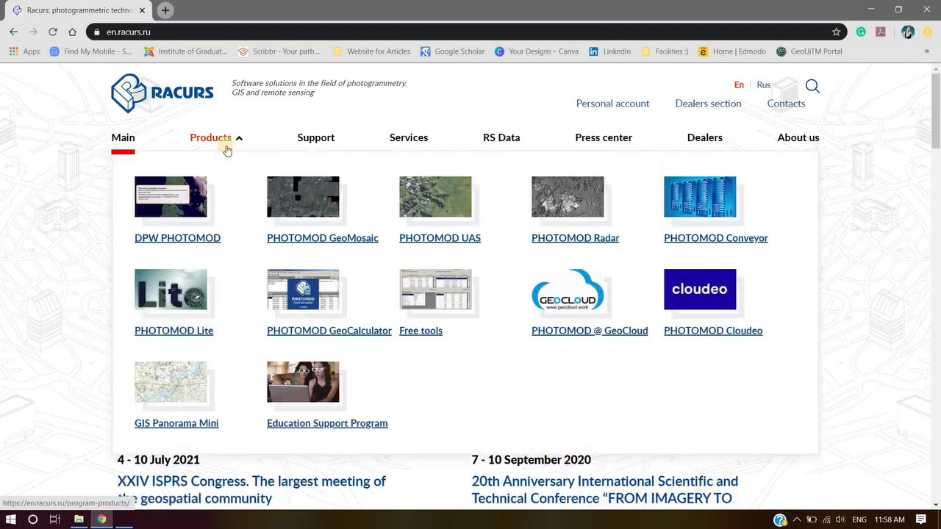
{"action": "left_click", "coordinate": [190, 333]}
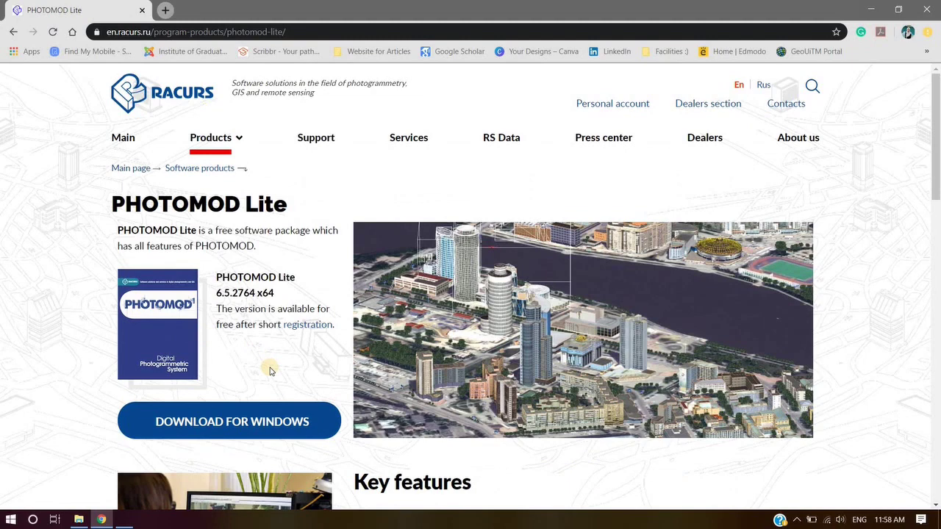
{"action": "left_click", "coordinate": [304, 332]}
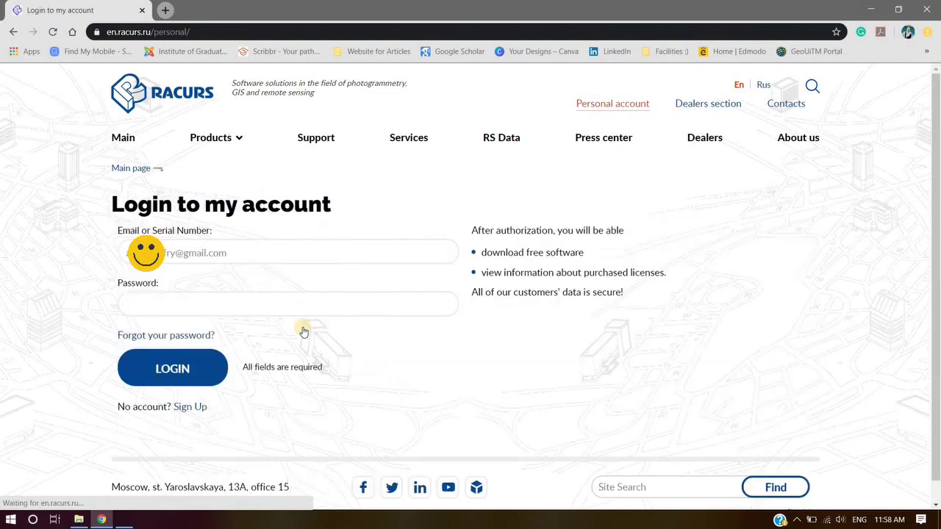
{"action": "left_click", "coordinate": [190, 408]}
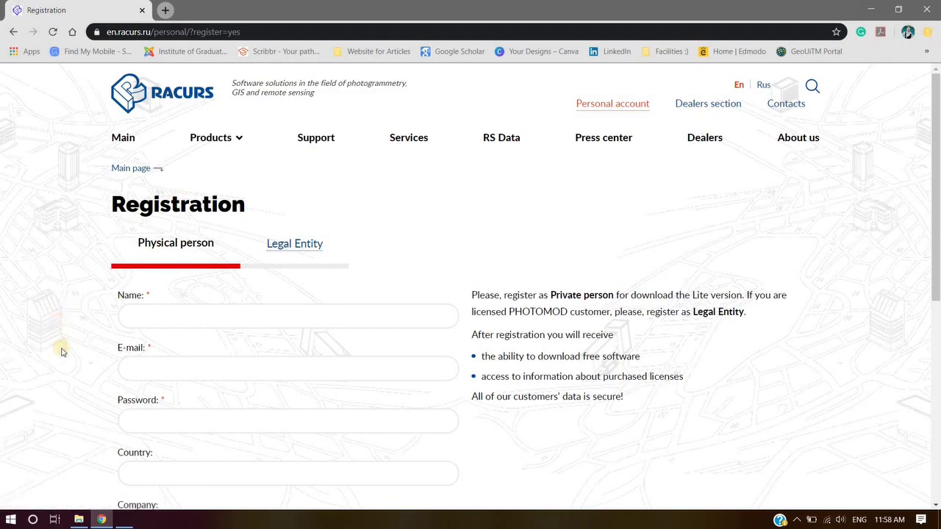
- Switch to logging in with an existing account and sign in with the account e-mail and password
{"action": "scroll", "coordinate": [62, 351], "scroll_direction": "down", "scroll_amount": 2}
{"action": "scroll", "coordinate": [62, 351], "scroll_direction": "down", "scroll_amount": 4}
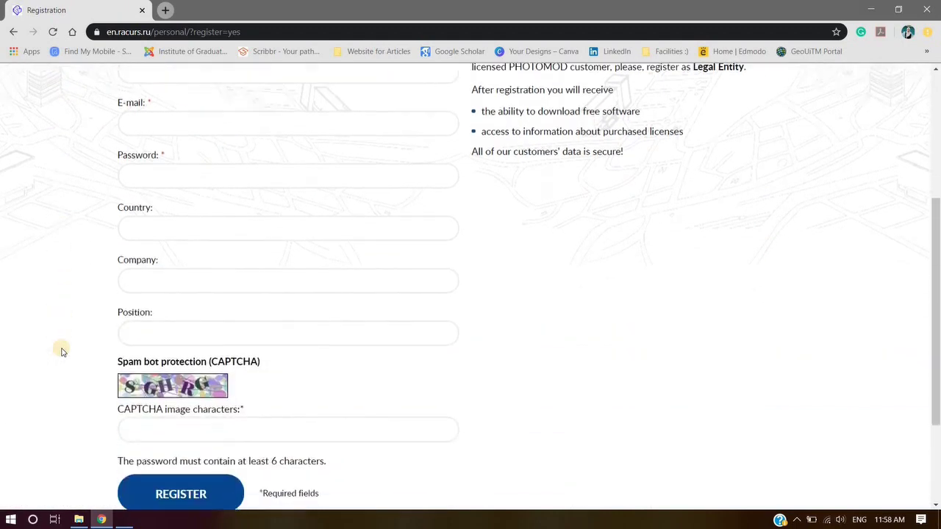
{"action": "scroll", "coordinate": [142, 388], "scroll_direction": "down", "scroll_amount": 1}
{"action": "left_click", "coordinate": [182, 370]}
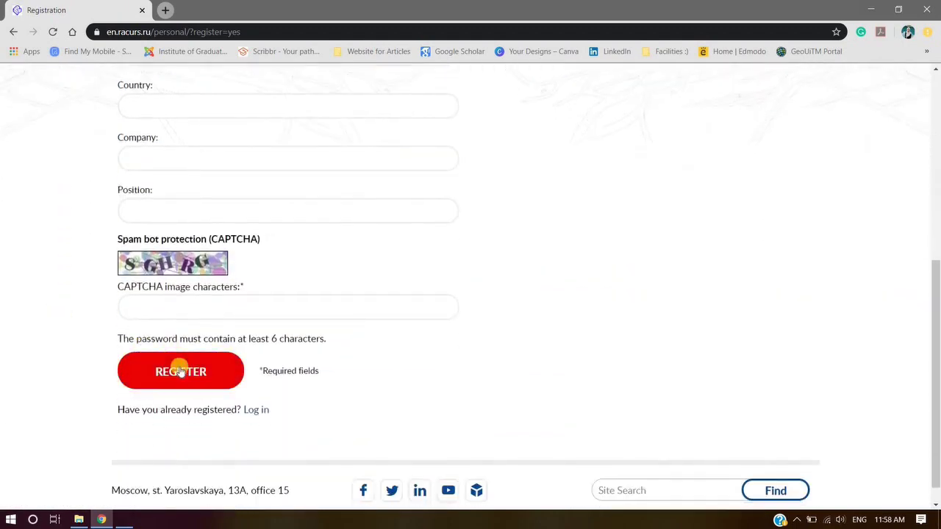
{"action": "left_click", "coordinate": [251, 410]}
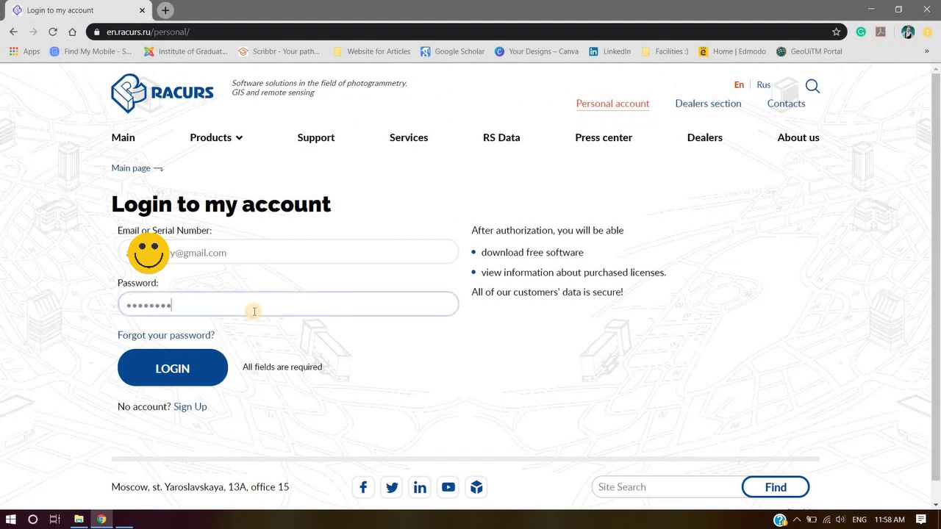
{"action": "left_click", "coordinate": [171, 374]}
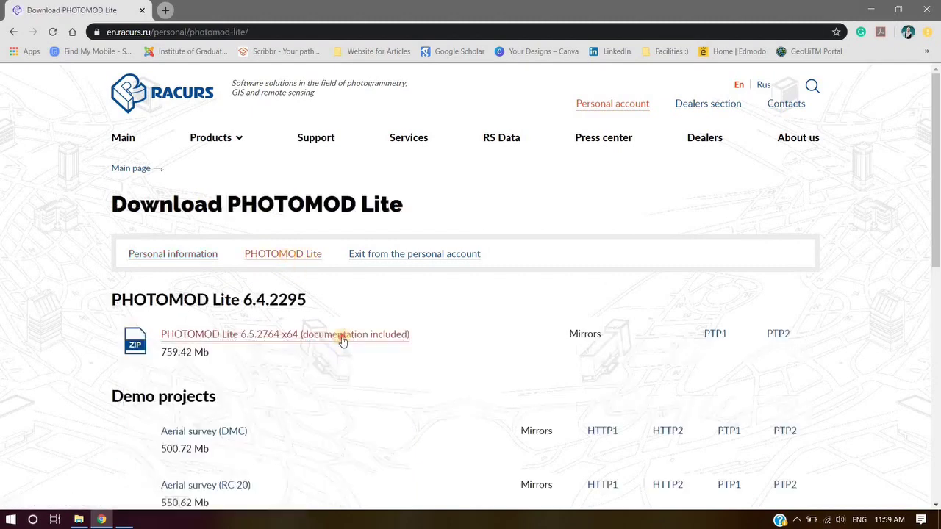
- Download the PHOTOMOD Lite 6.5.2764 x64 zip (Ph_65_2764_Lite_x64.zip) and minimize Chrome
{"action": "left_click", "coordinate": [342, 340]}
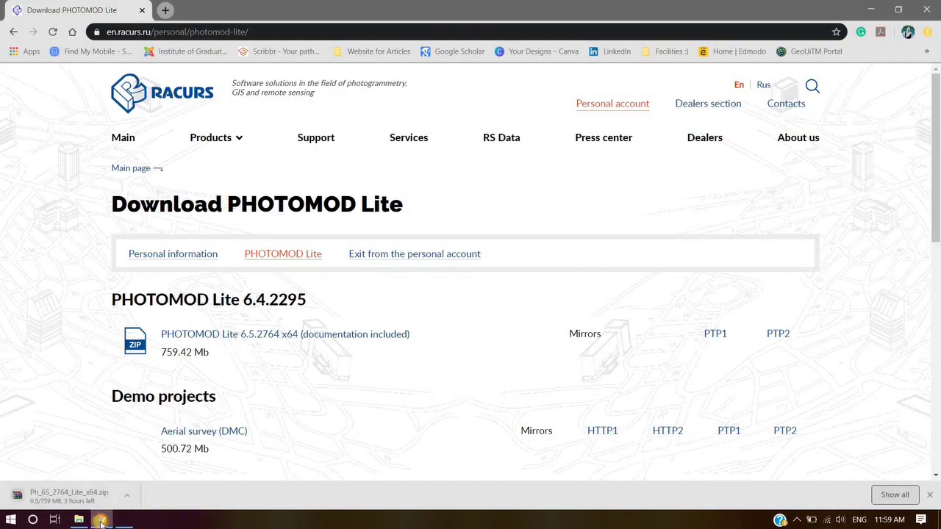
{"action": "left_click", "coordinate": [101, 520]}
- Run the Ph_65_2764_Lite_x64 installer from File Explorer with English as installer language
{"action": "left_click", "coordinate": [77, 521]}
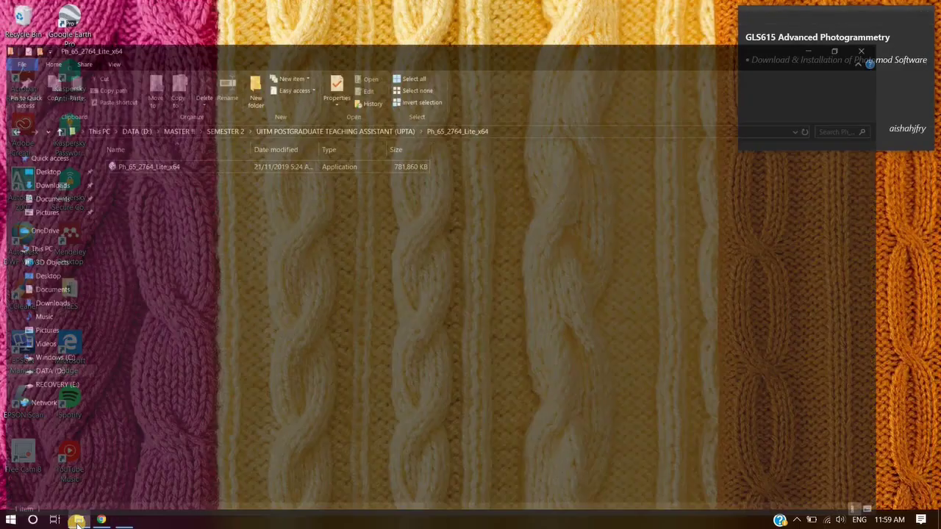
{"action": "left_click", "coordinate": [236, 132]}
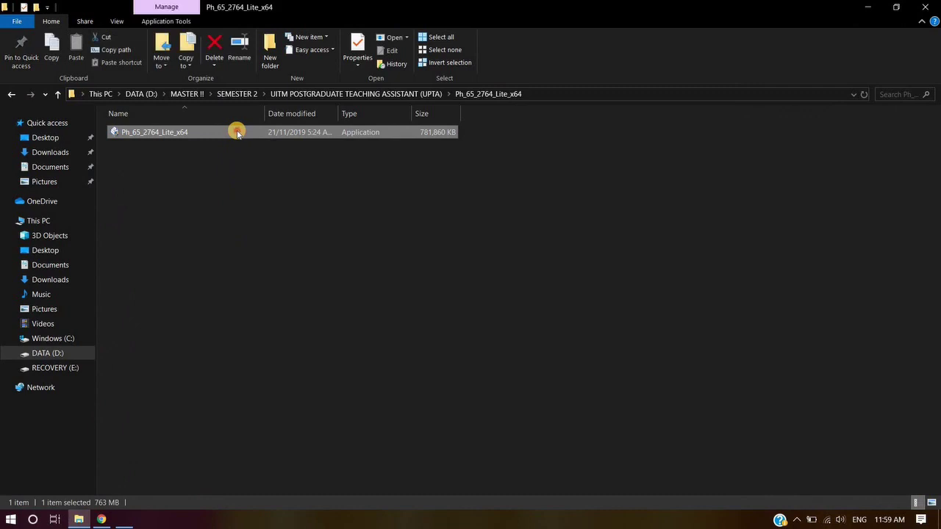
{"action": "double_click", "coordinate": [237, 132]}
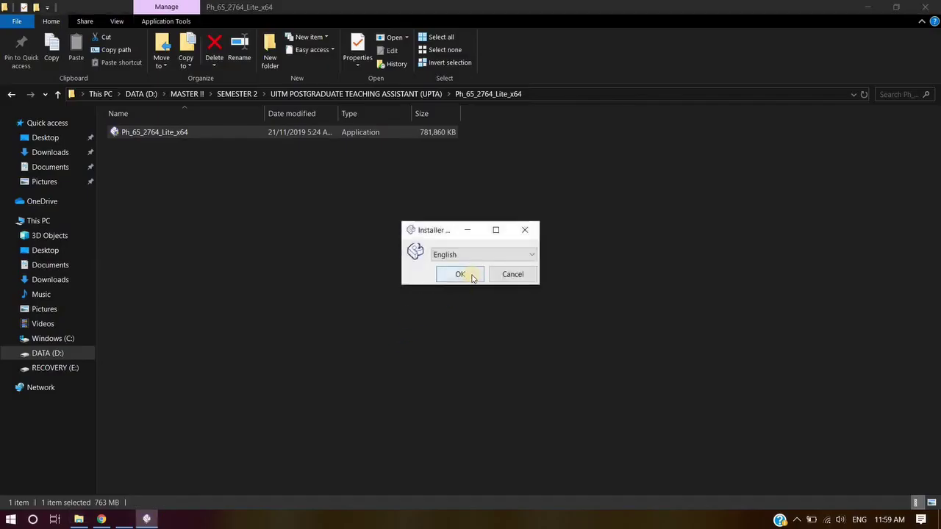
{"action": "left_click", "coordinate": [471, 277]}
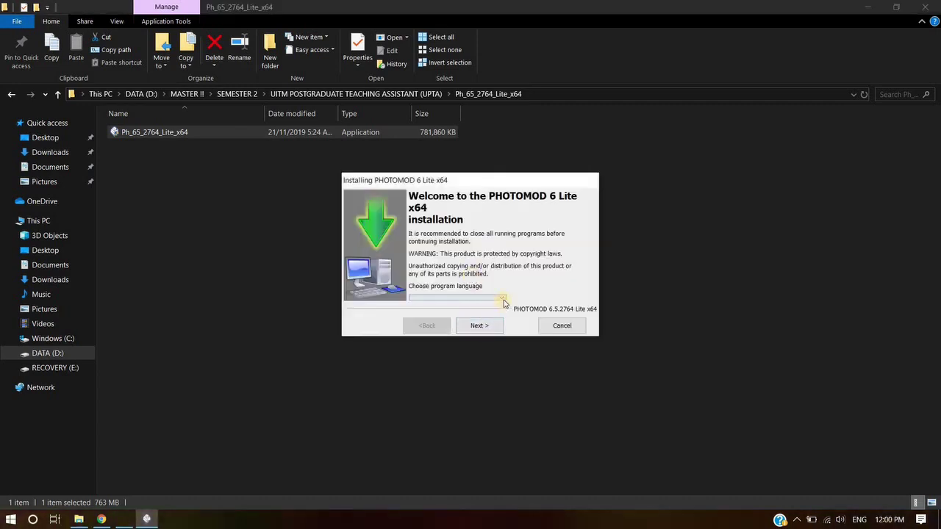
{"action": "left_click", "coordinate": [481, 297]}
- Choose English as the program language and read through the license agreement
{"action": "left_click", "coordinate": [485, 317]}
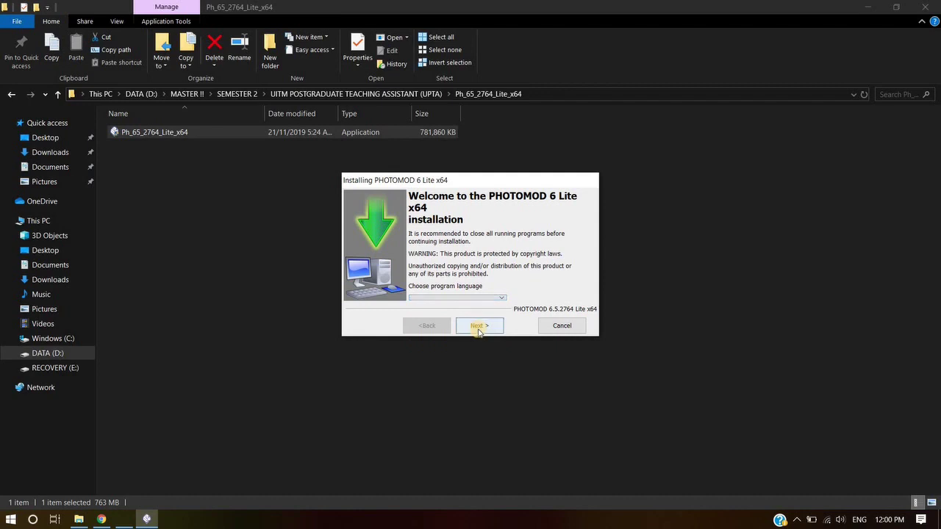
{"action": "left_click", "coordinate": [479, 328]}
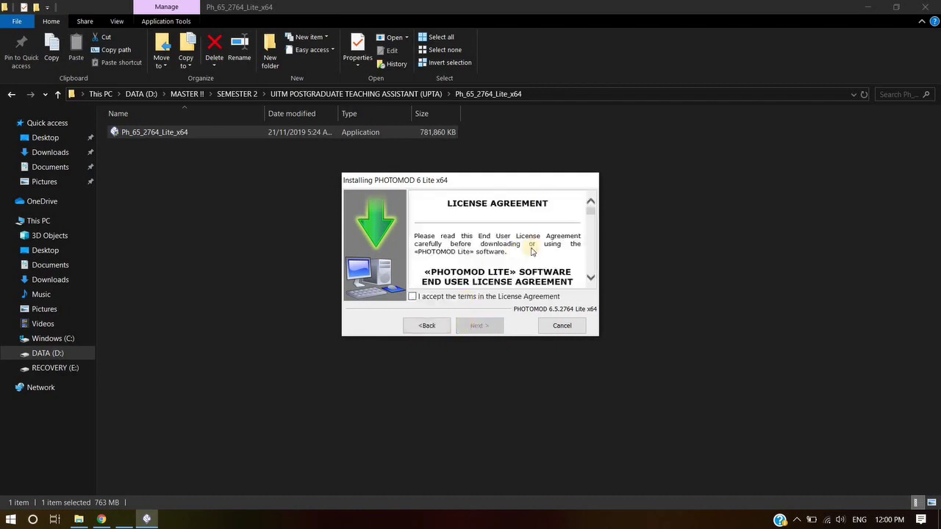
{"action": "scroll", "coordinate": [531, 252], "scroll_direction": "down", "scroll_amount": 10}
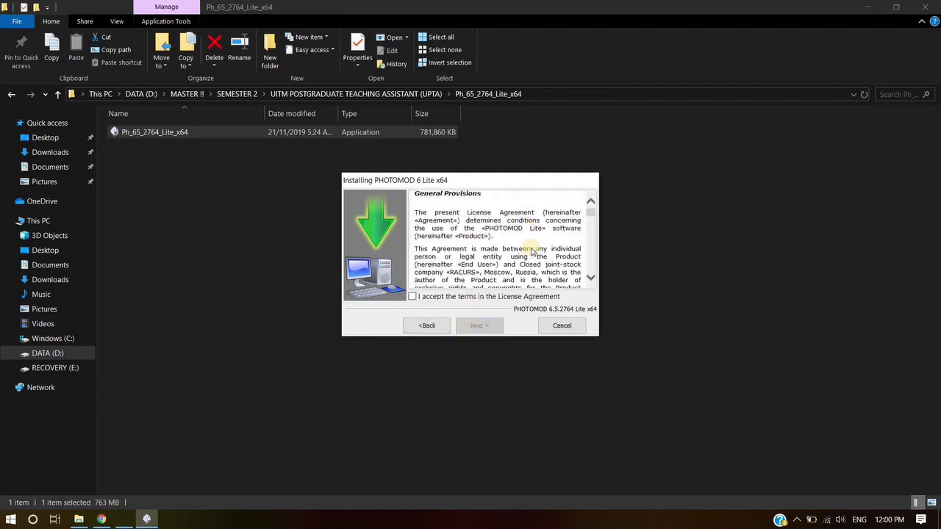
{"action": "scroll", "coordinate": [572, 225], "scroll_direction": "down", "scroll_amount": 2}
- Accept the license agreement terms and continue to the target folder page
{"action": "left_click", "coordinate": [594, 270]}
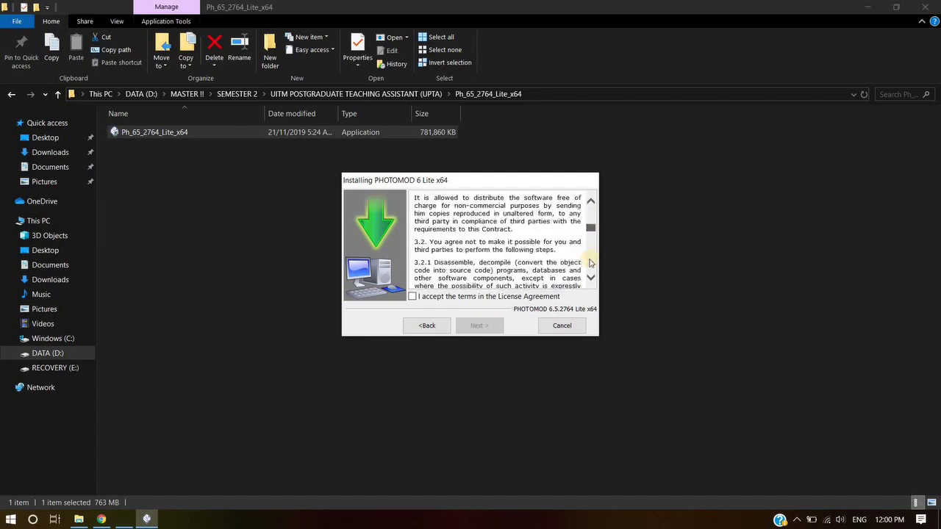
{"action": "left_click", "coordinate": [593, 278]}
{"action": "left_click", "coordinate": [593, 279]}
{"action": "left_click", "coordinate": [412, 296]}
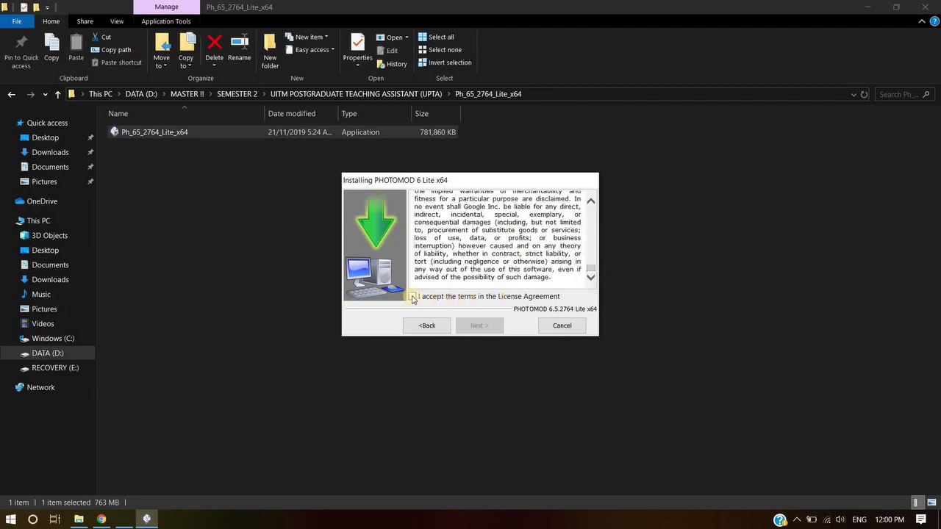
{"action": "left_click", "coordinate": [479, 328]}
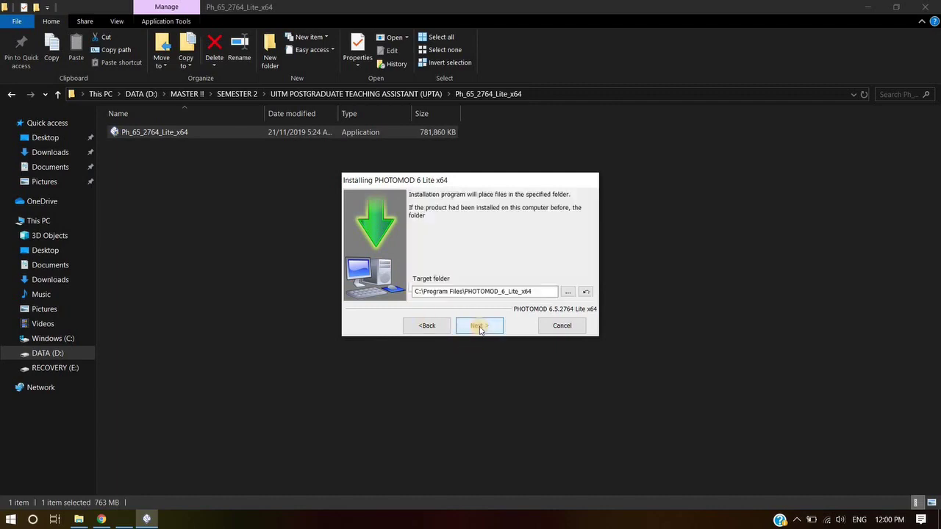
- Change the install folder to D:\PHOTOMOD_6_Lite_x64 by choosing drive DATA (D:)
{"action": "left_click", "coordinate": [571, 293]}
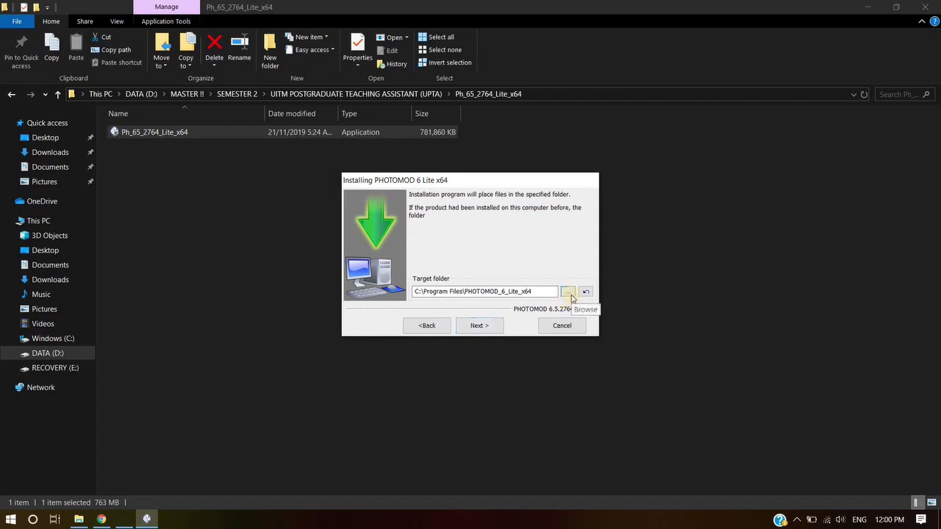
{"action": "left_click", "coordinate": [423, 253]}
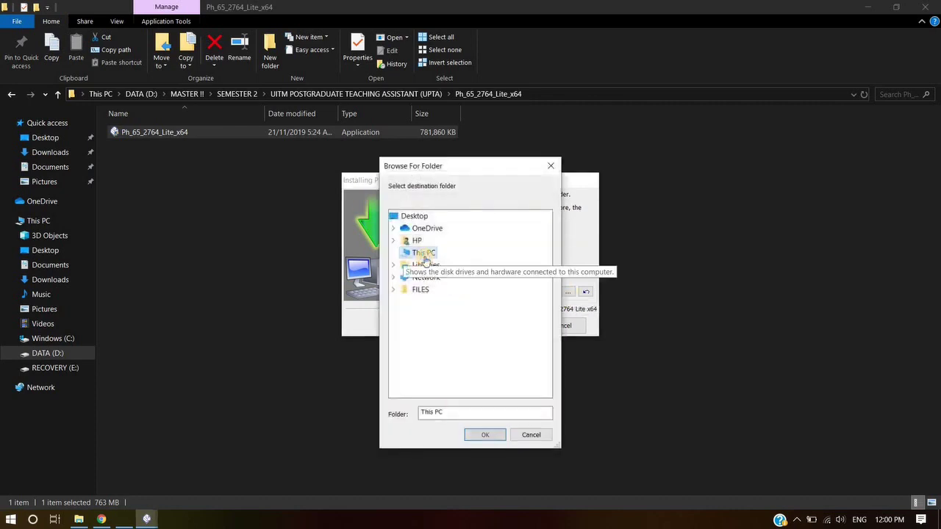
{"action": "left_click", "coordinate": [447, 364]}
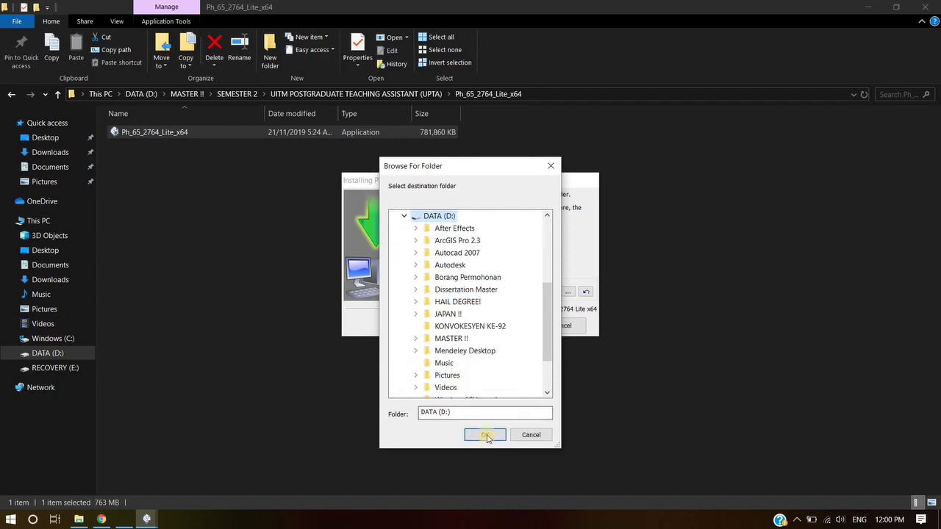
{"action": "left_click", "coordinate": [486, 436]}
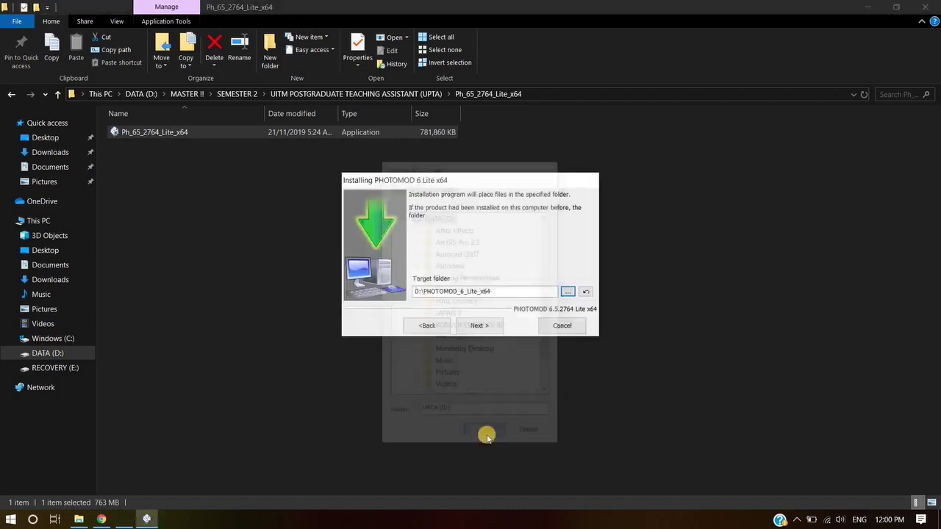
{"action": "left_click", "coordinate": [480, 326]}
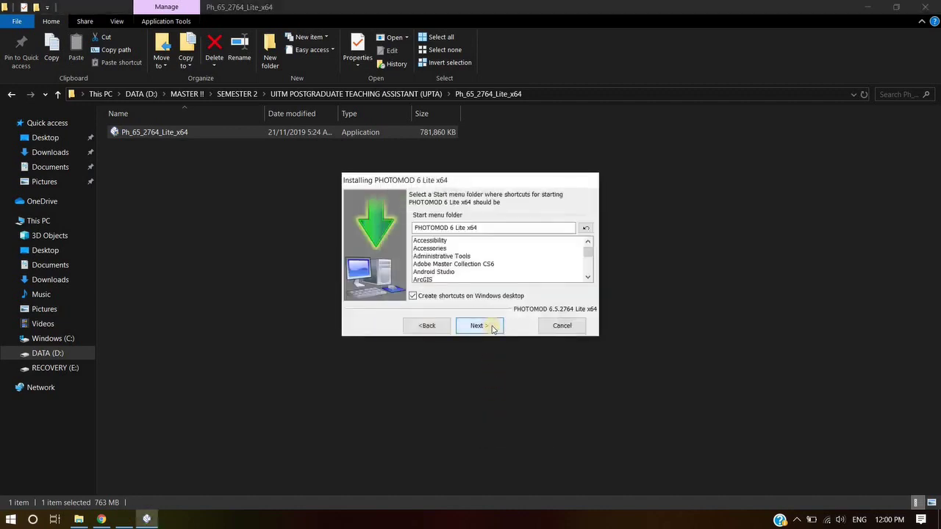
- Keep the default 'PHOTOMOD 6 Lite x64' Start menu folder and run the installation
{"action": "left_click", "coordinate": [491, 328]}
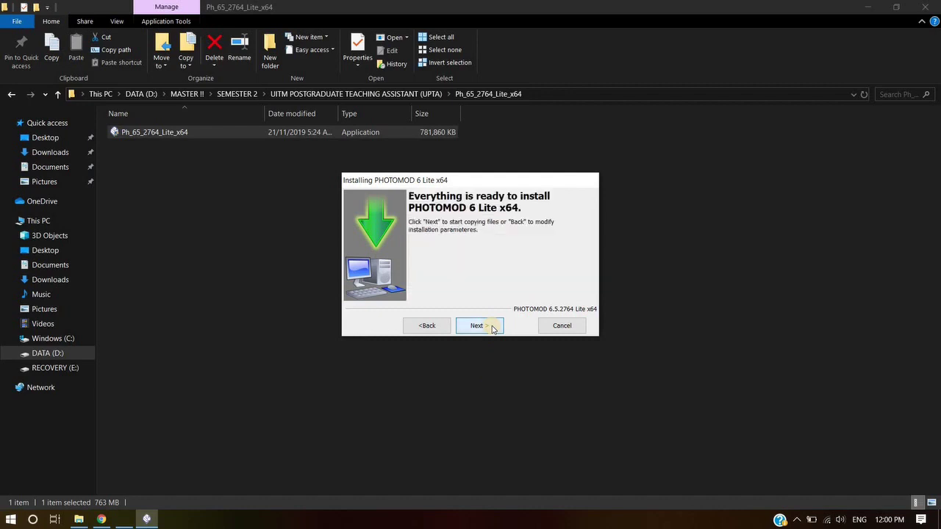
{"action": "left_click", "coordinate": [492, 328]}
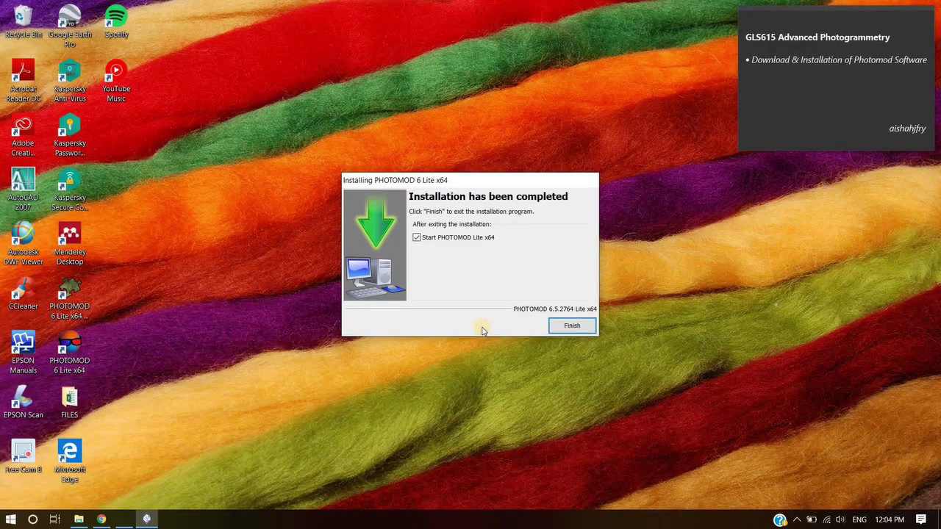
- Finish the installer with 'Start PHOTOMOD Lite x64' checked and acknowledge the configuration warning
{"action": "left_click", "coordinate": [577, 330]}
{"action": "left_click", "coordinate": [561, 335]}
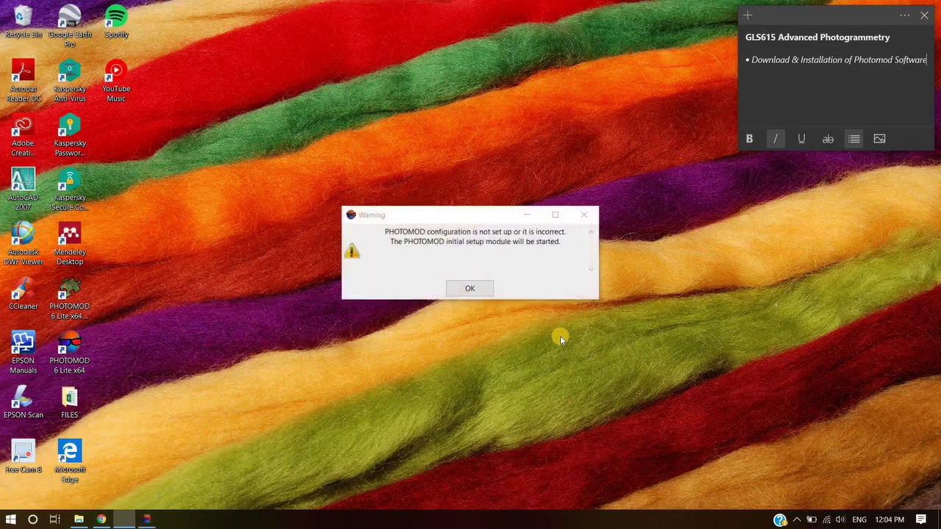
{"action": "left_click", "coordinate": [462, 290]}
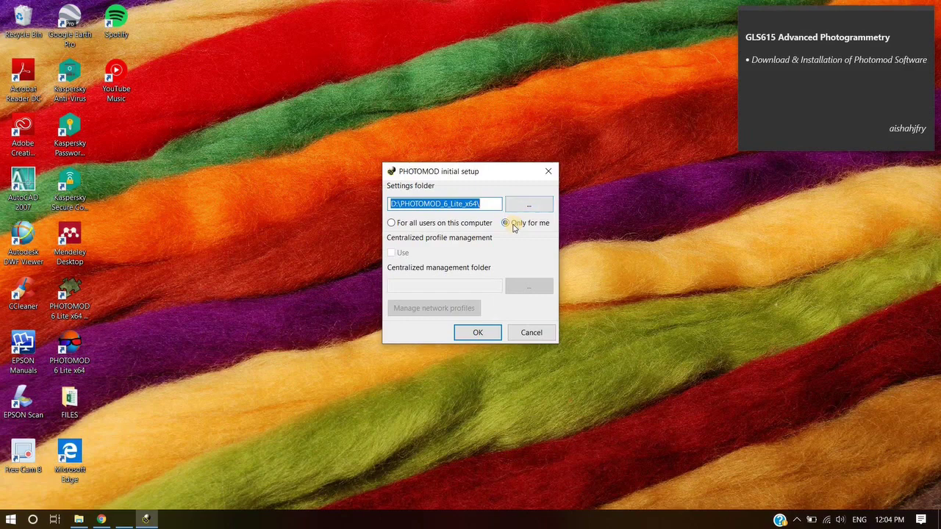
- Save initial settings in D:\PHOTOMOD_6_Lite_x64\ as 'Only for me' and dismiss the profile message
{"action": "left_click", "coordinate": [514, 227]}
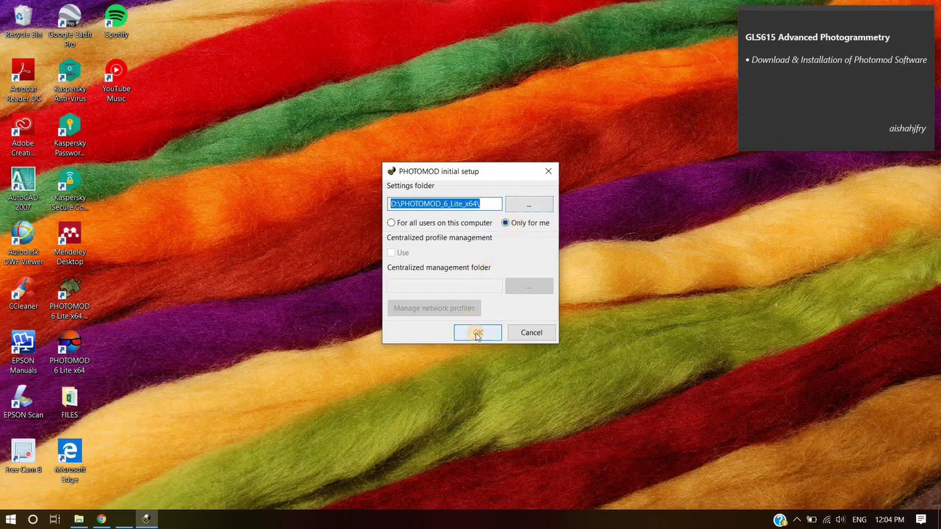
{"action": "left_click", "coordinate": [477, 334]}
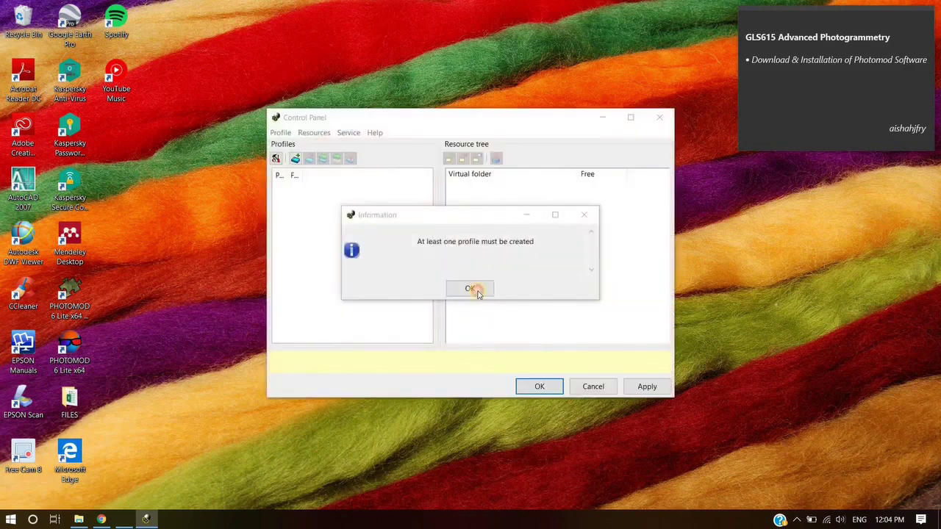
{"action": "left_click", "coordinate": [471, 289]}
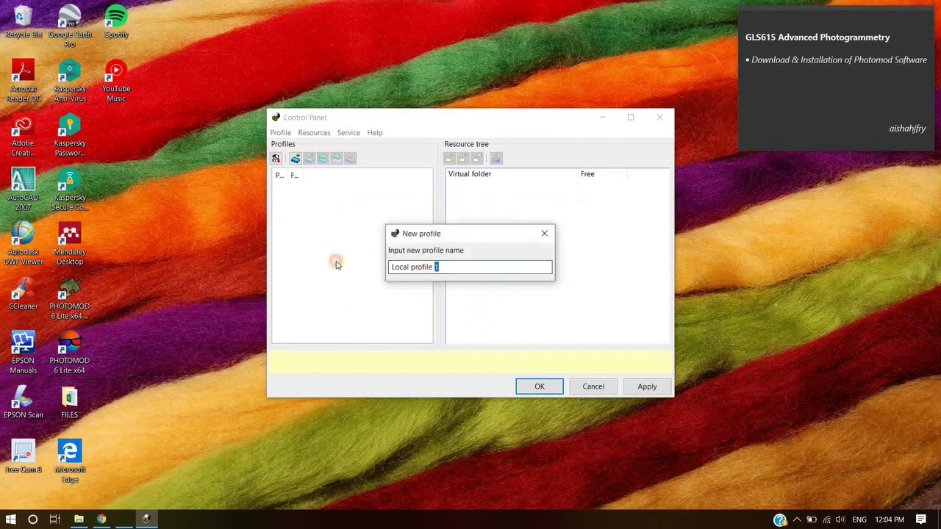
- Replace the default 'Local profile 1' name with the user's name and confirm the new profile
{"action": "key", "text": "BackSpace"}
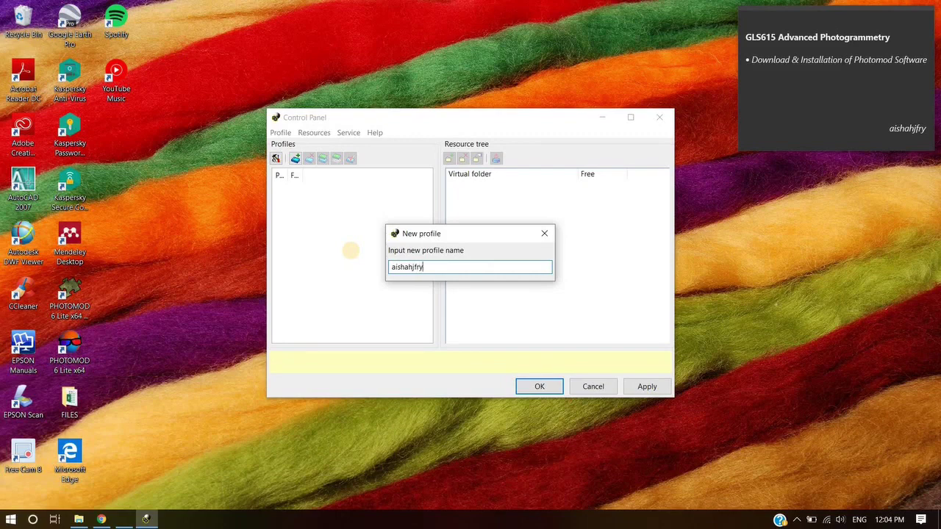
{"action": "key", "text": "Return"}
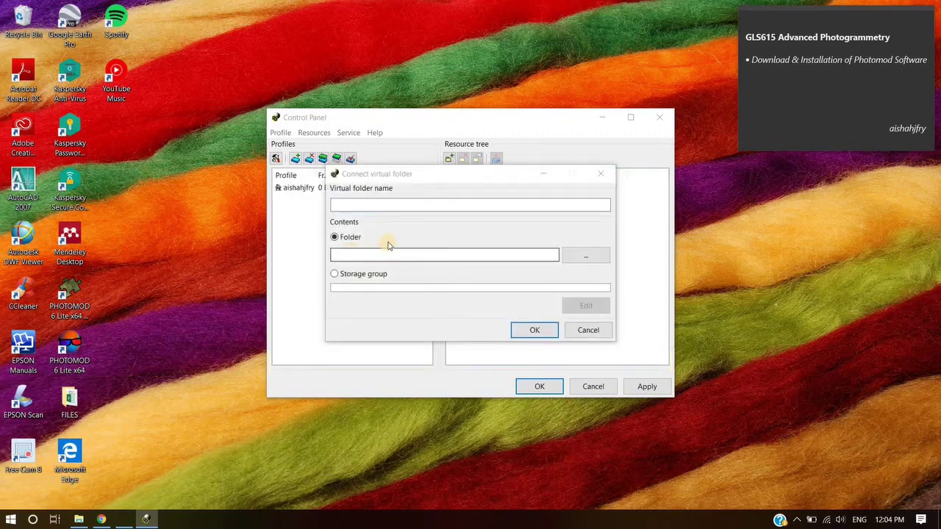
- Choose the PHOTO_PROJECT folder on drive D as the virtual folder location
{"action": "left_click", "coordinate": [570, 256]}
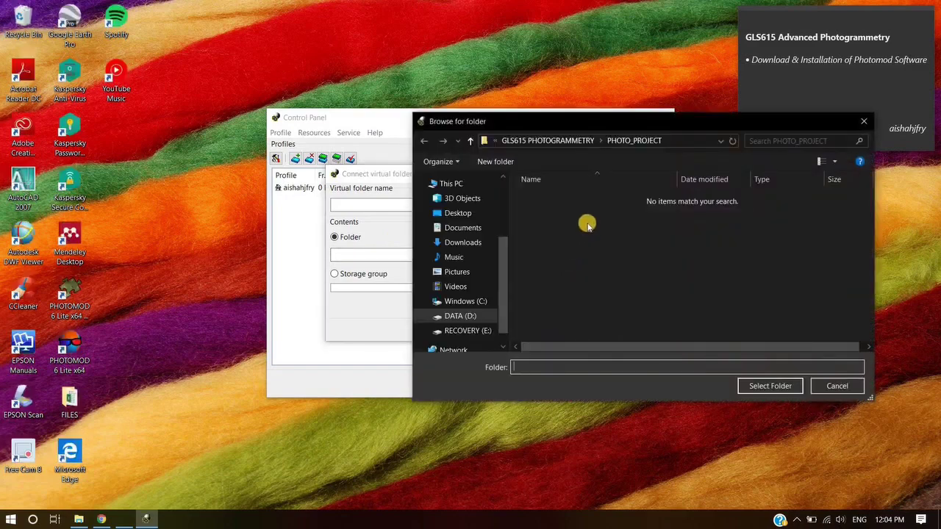
{"action": "left_click", "coordinate": [581, 140]}
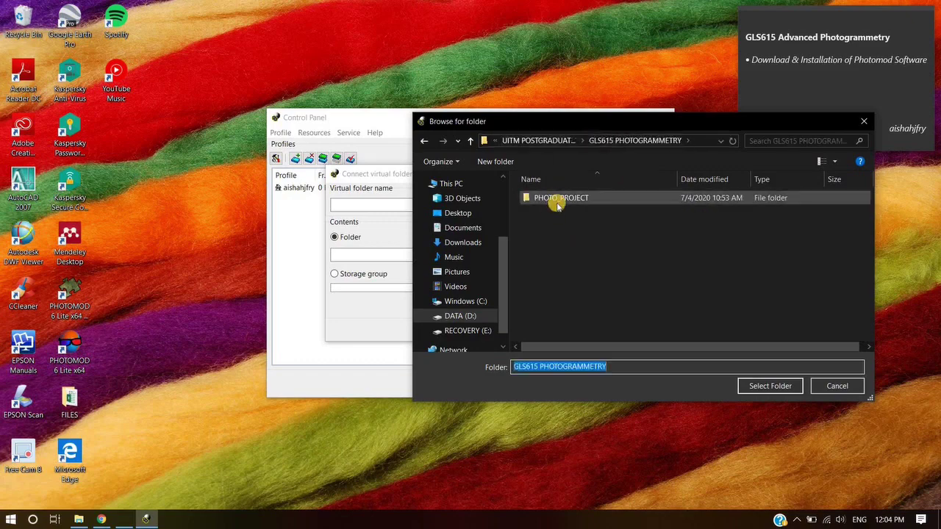
{"action": "left_click", "coordinate": [557, 205]}
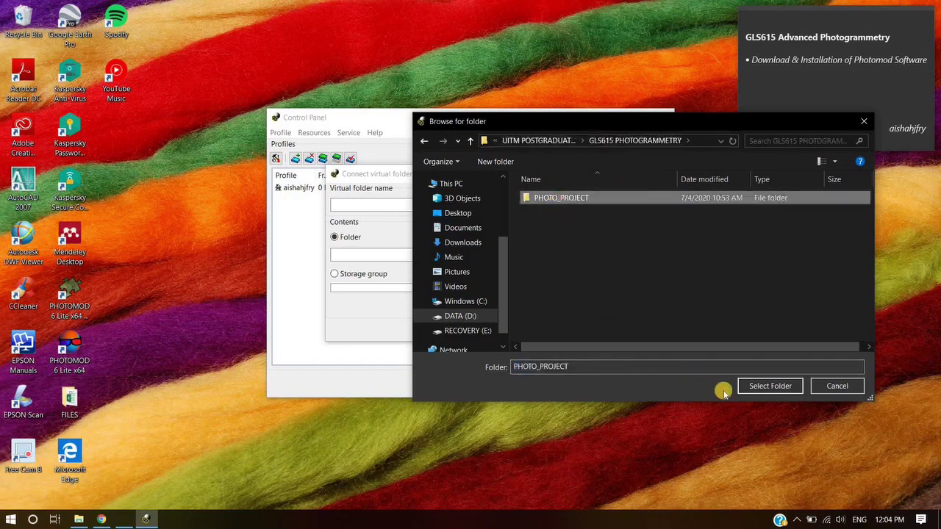
{"action": "left_click", "coordinate": [785, 388]}
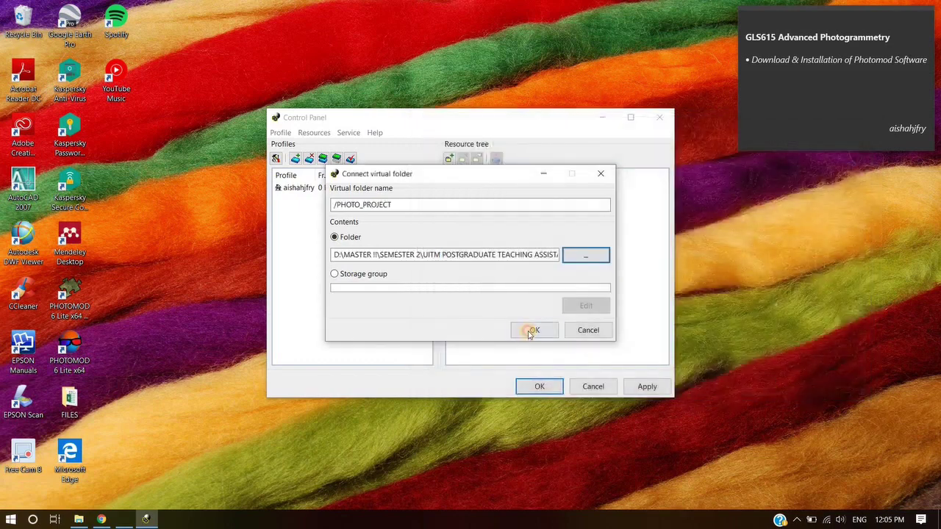
- Connect /PHOTO_PROJECT, apply the profile in Control Panel, and acknowledge the restart notice
{"action": "left_click", "coordinate": [532, 331]}
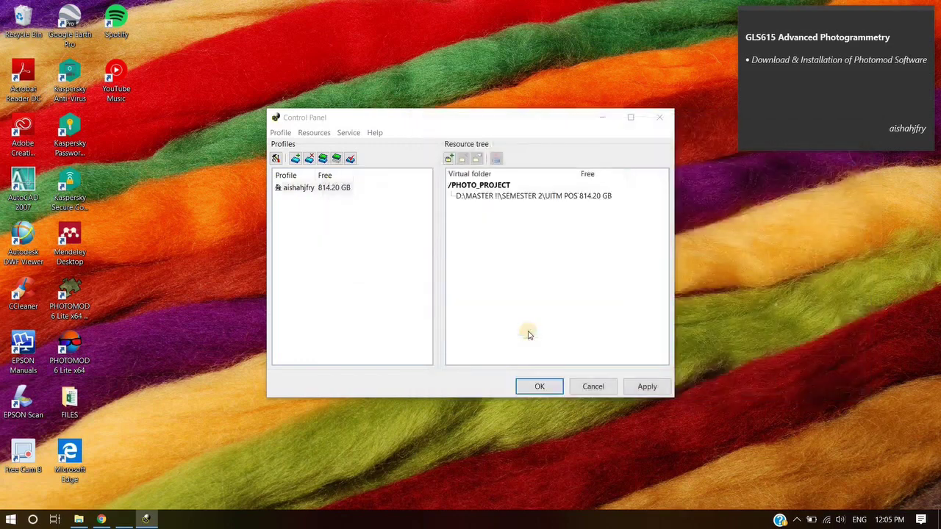
{"action": "left_click", "coordinate": [540, 386]}
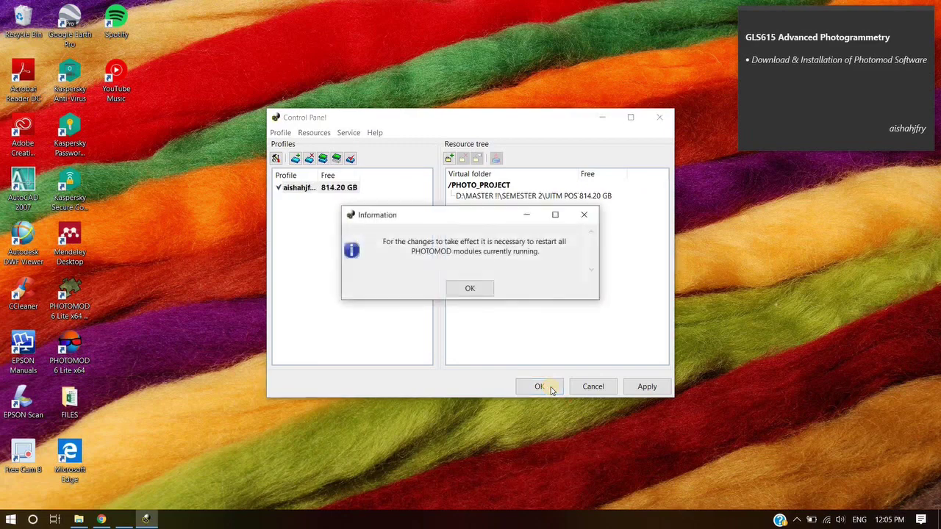
{"action": "left_click", "coordinate": [473, 291]}
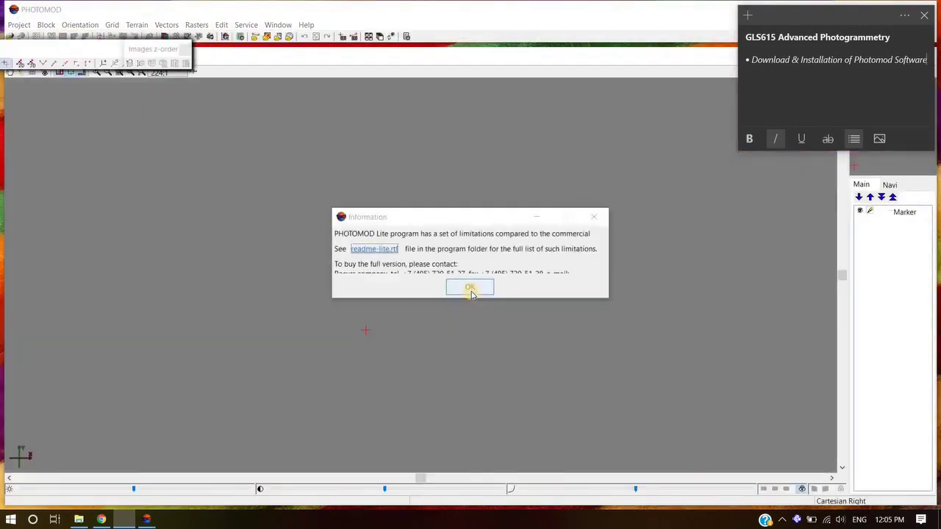
- Dismiss the Lite version limitations notice so Project management opens
{"action": "left_click", "coordinate": [471, 289]}
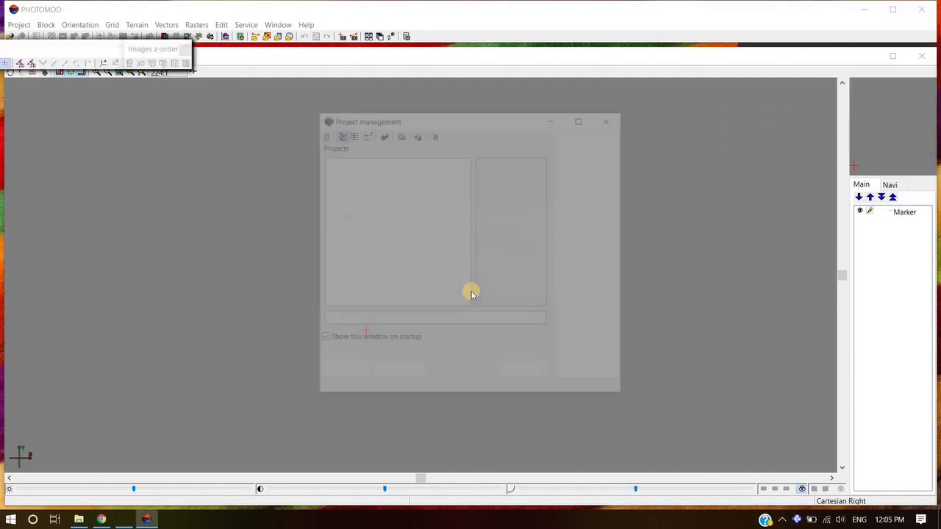